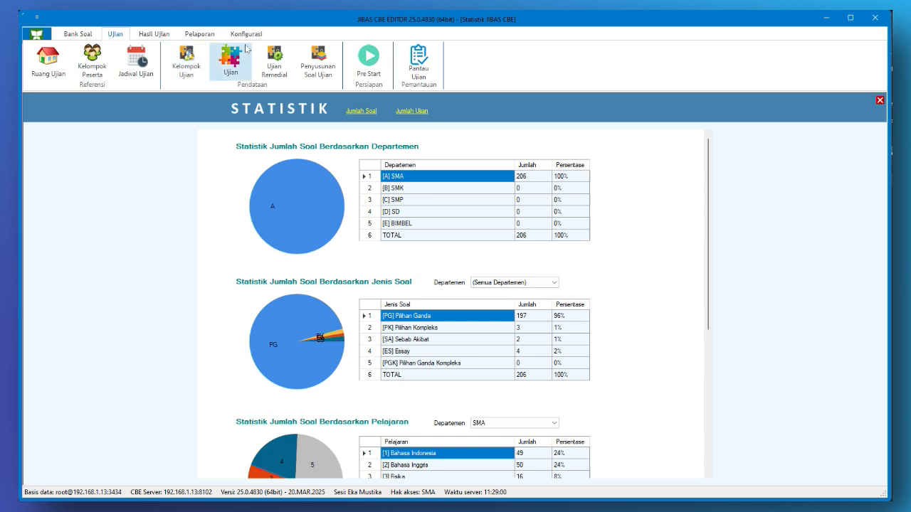
Create and save the Matematika exam group 'UTS MATEMATIKA 2025', 17-03-2025 to 16-04-2025
click(182, 74)
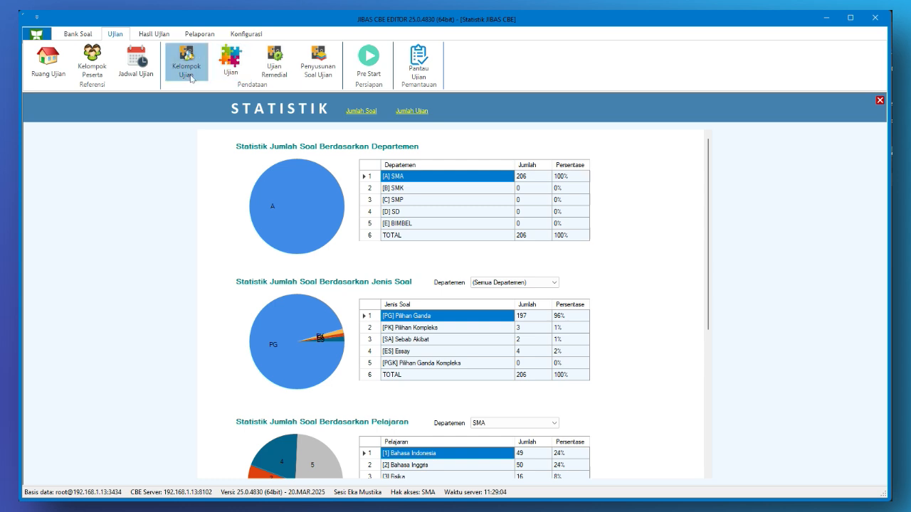
click(299, 127)
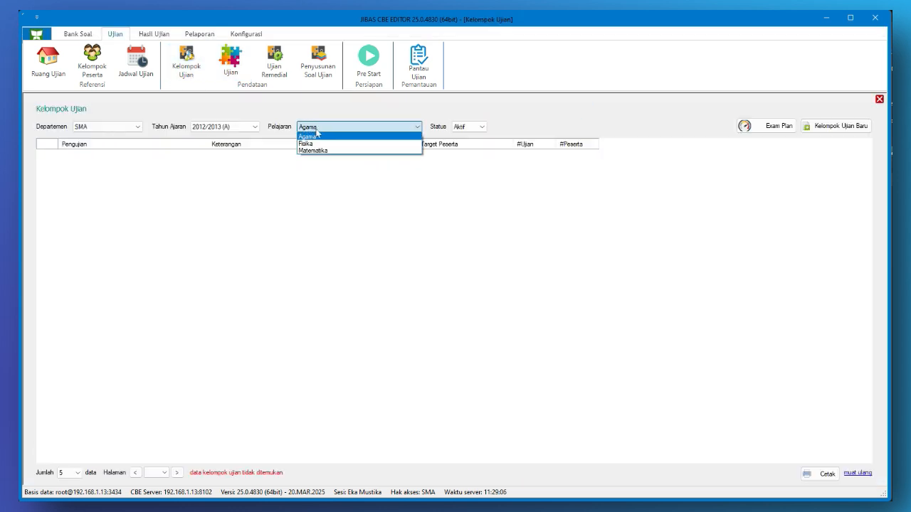
click(331, 150)
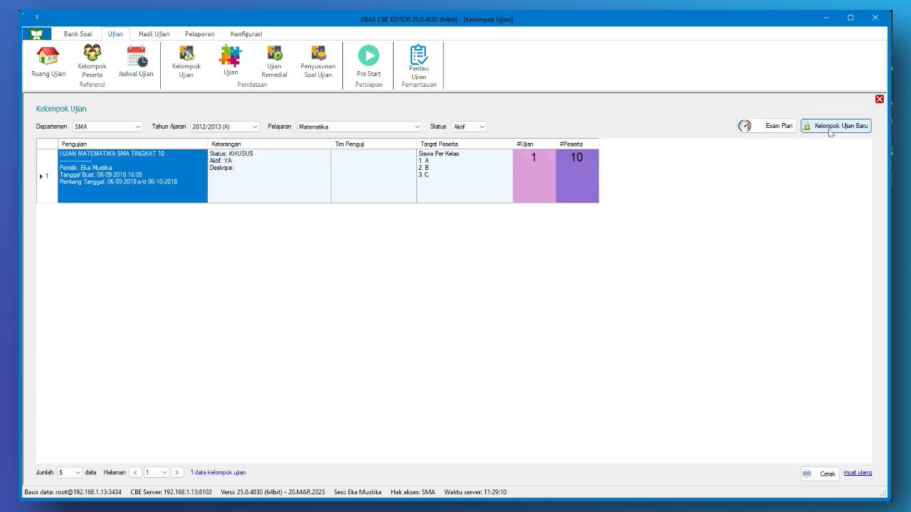
click(832, 128)
click(428, 157)
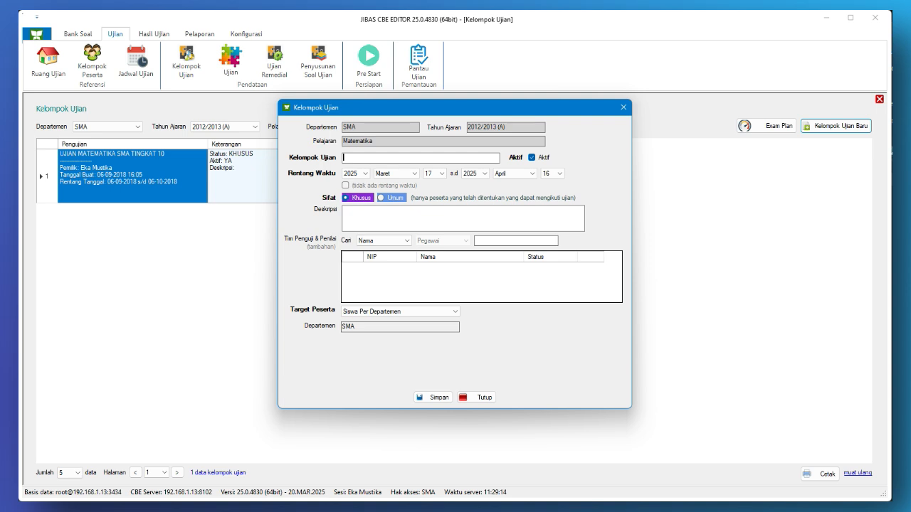
text(UTS MATEMATIKA 2025)
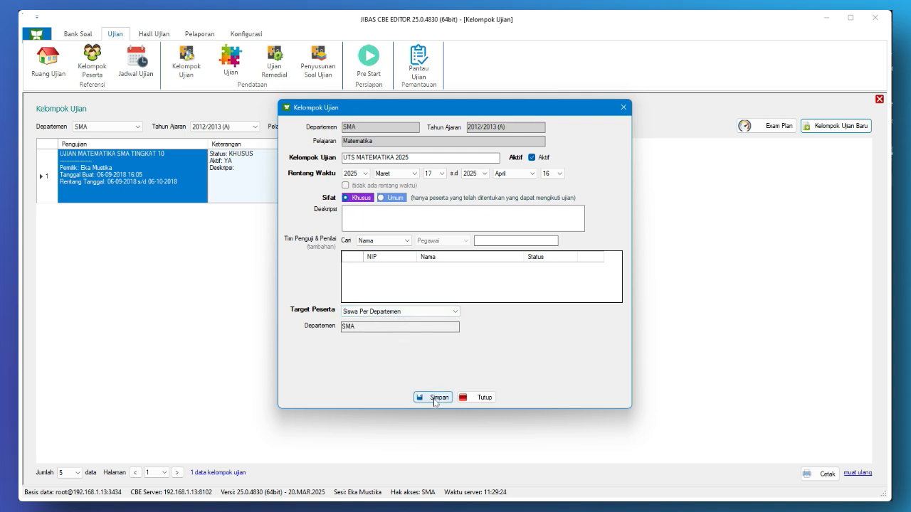
click(434, 399)
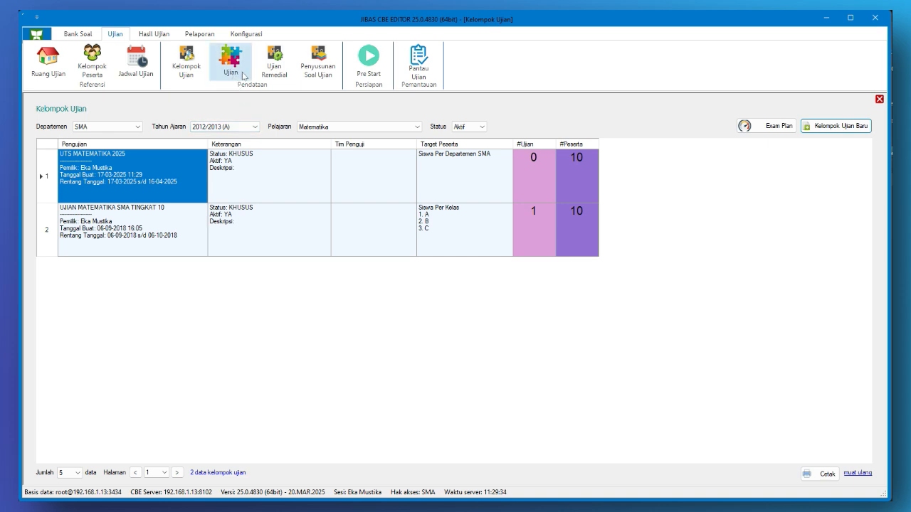
Show the Matematika exam list for the UTS MATEMATIKA 2025 exam group
click(244, 77)
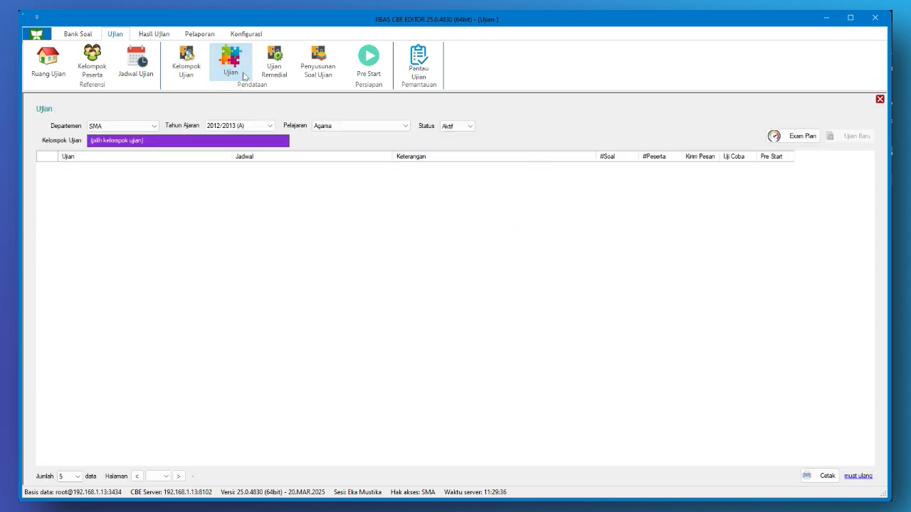
click(332, 128)
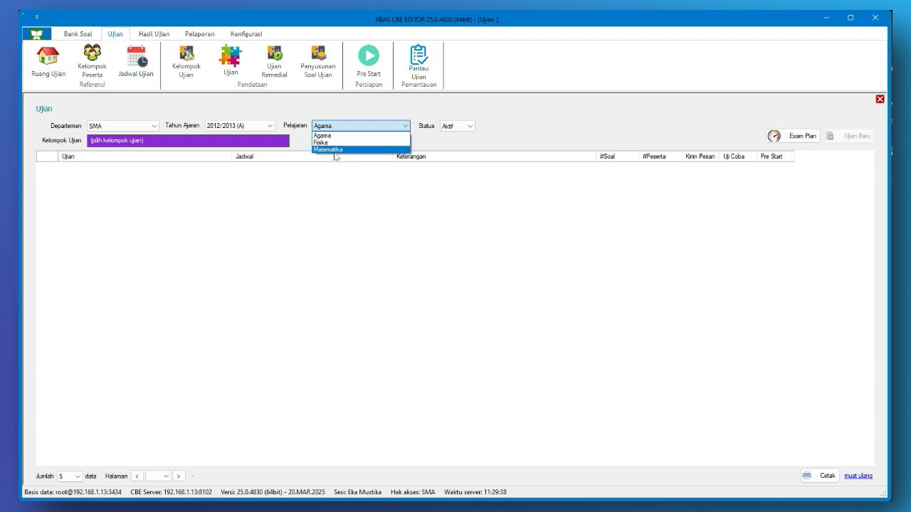
click(332, 145)
click(281, 142)
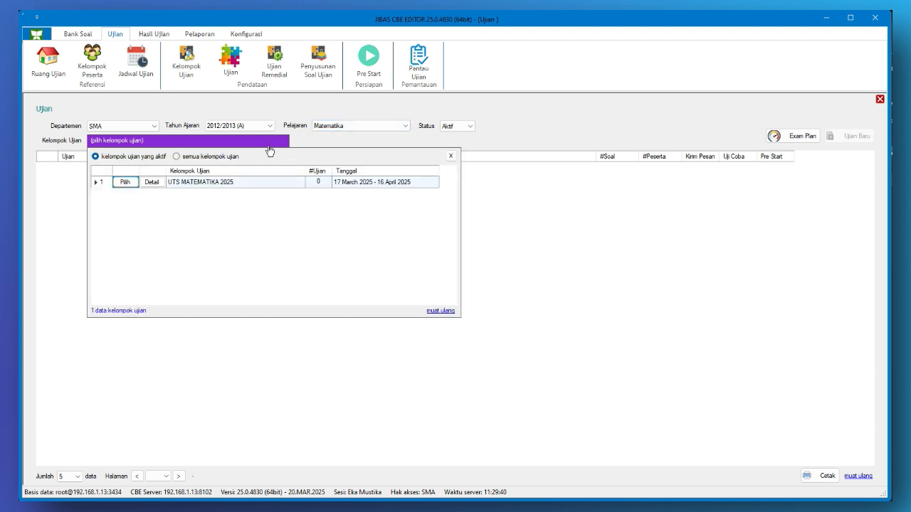
click(133, 184)
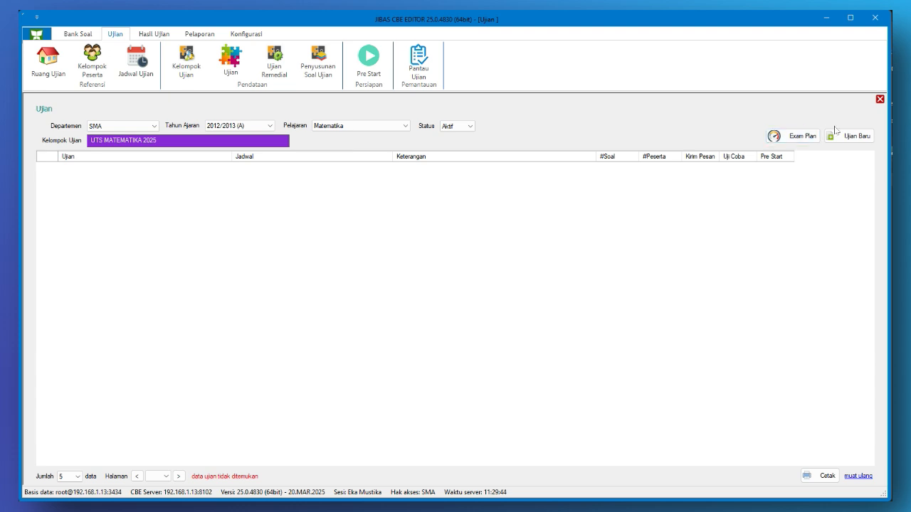
Start a new exam named 'UTS MATEMATIKA 2025 PERTAMA' and edit its duration
click(854, 136)
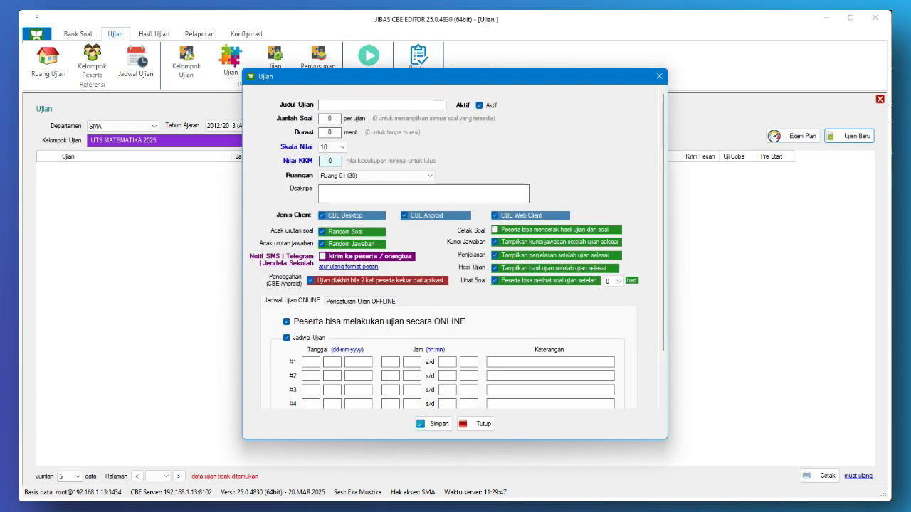
text(UTS MATEMATIKA 2025)
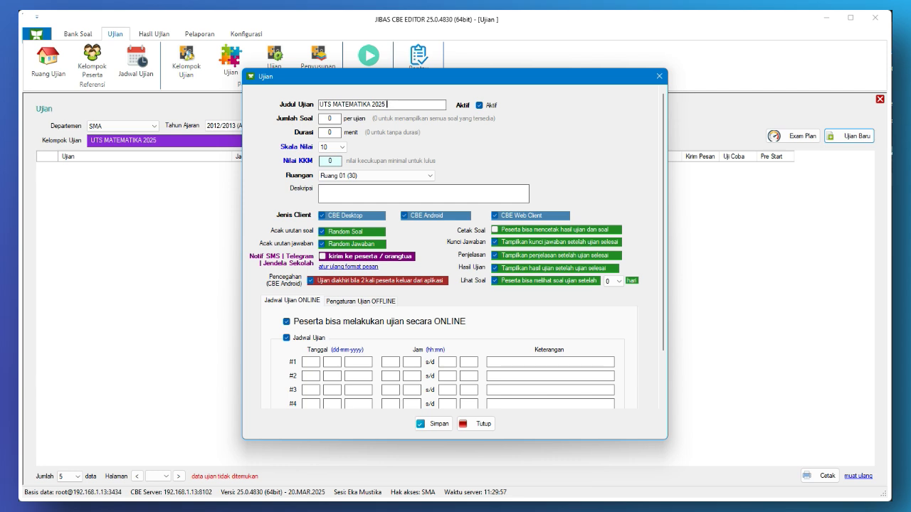
text(PERTAMA)
click(329, 133)
text(1)
text(7)
scroll(313, 308, down, 2)
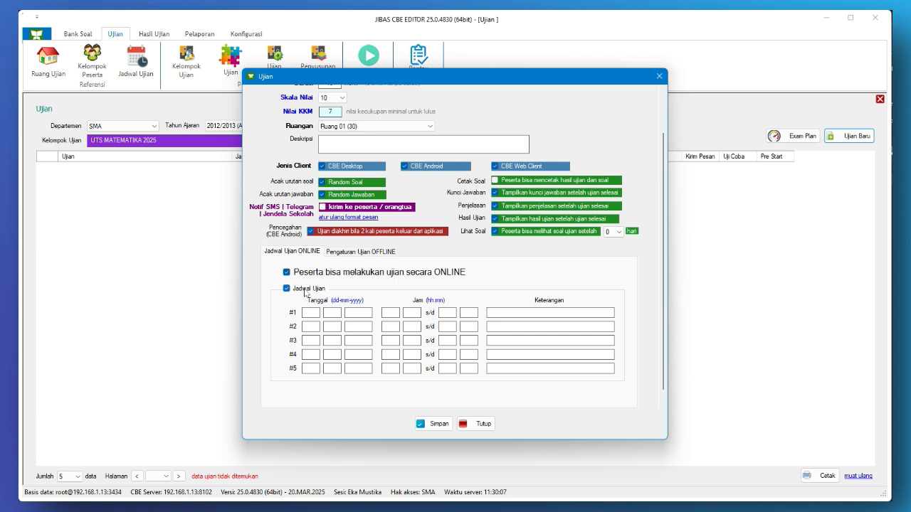
click(307, 291)
click(360, 260)
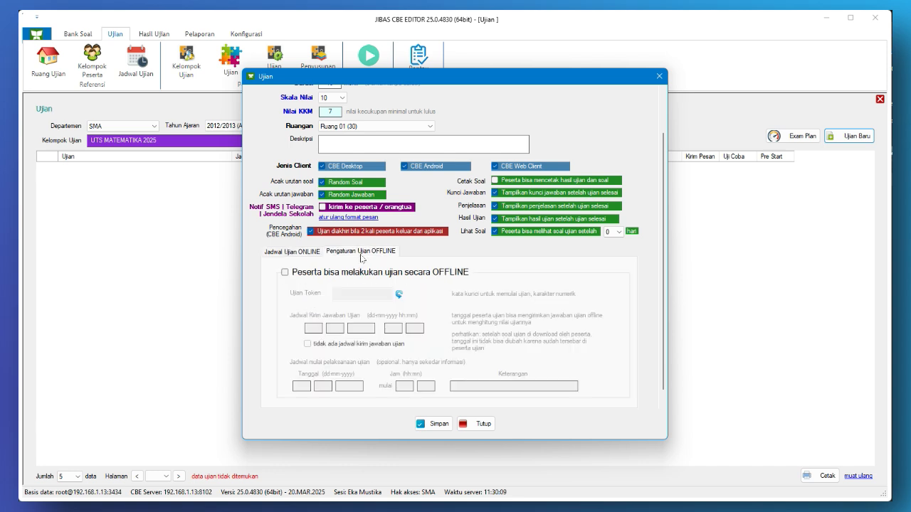
click(343, 274)
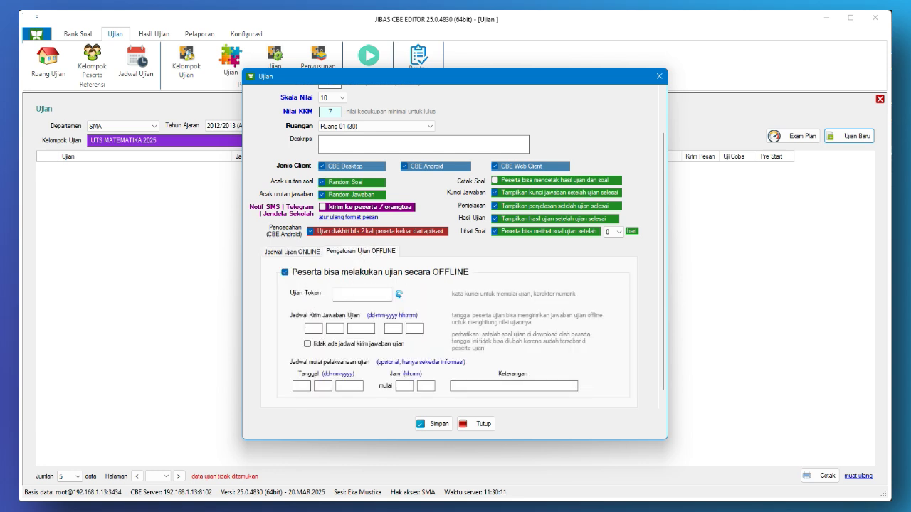
click(372, 298)
text(111111)
click(343, 344)
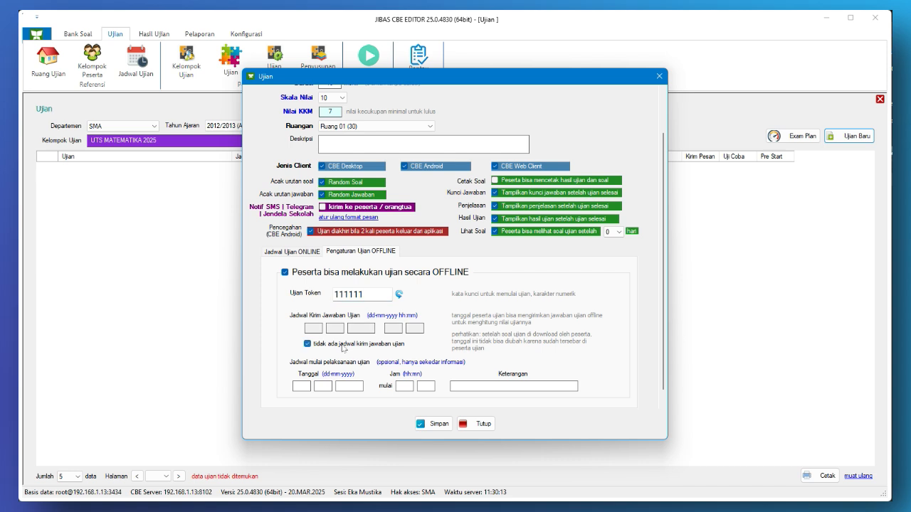
click(433, 425)
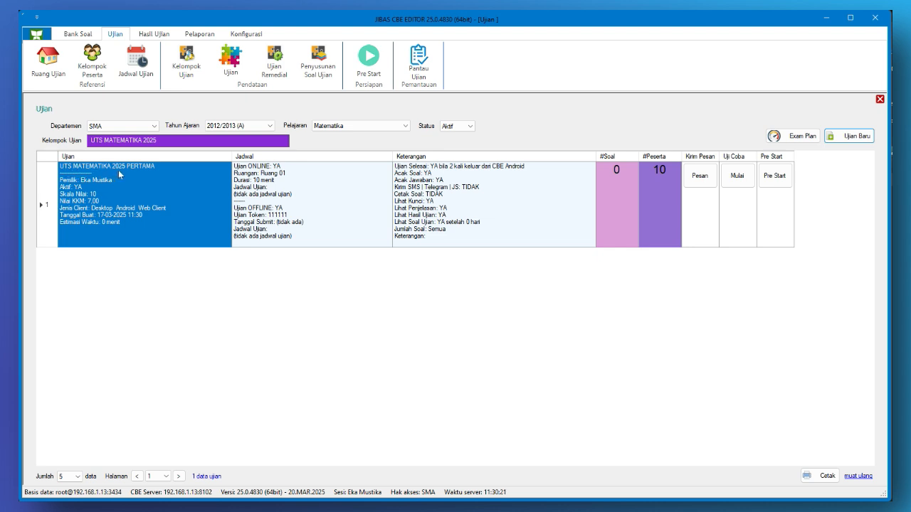
Check the exam's schedule, question count (0) and description showing 10 participants
click(310, 191)
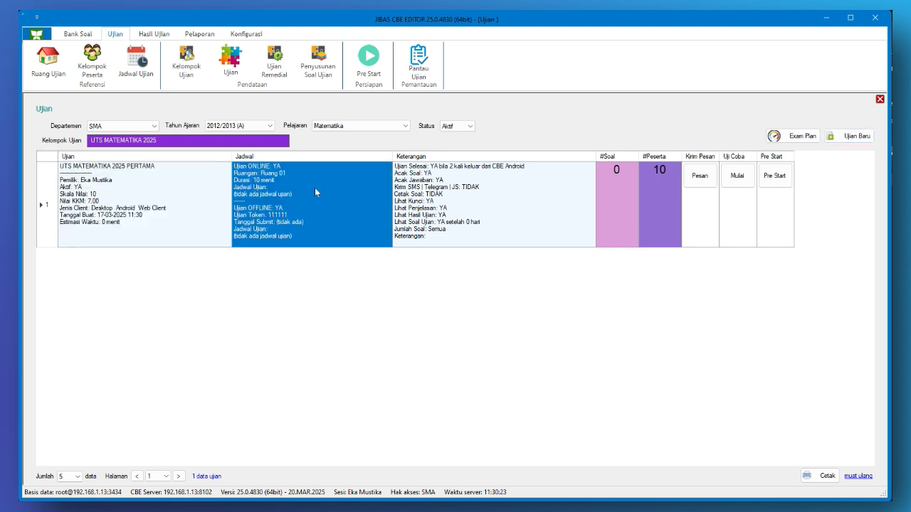
click(630, 176)
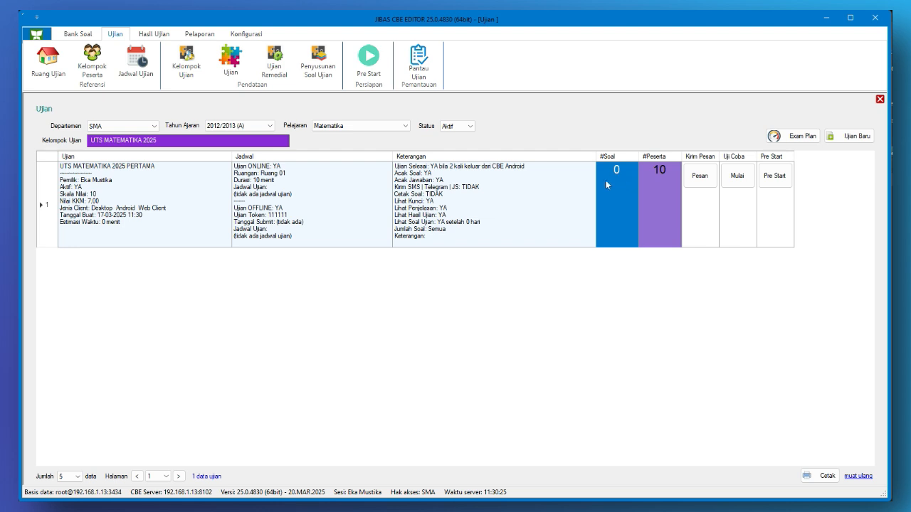
click(567, 186)
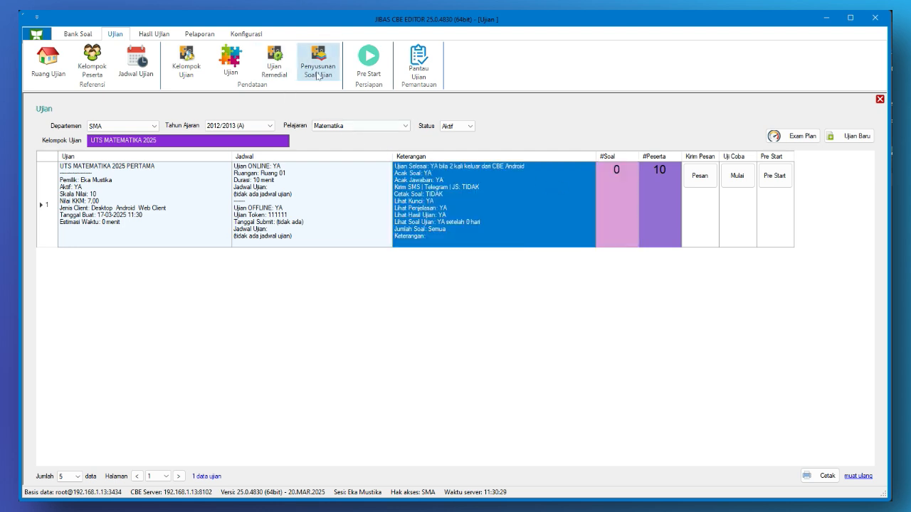
Select the Matematika exam UTS MATEMATIKA 2025 PERTAMA for question assembly
click(317, 76)
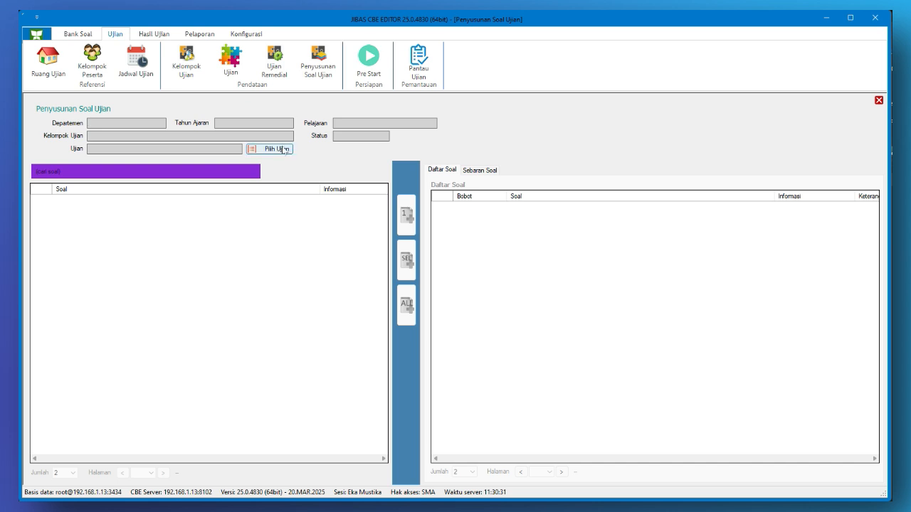
click(284, 149)
click(441, 149)
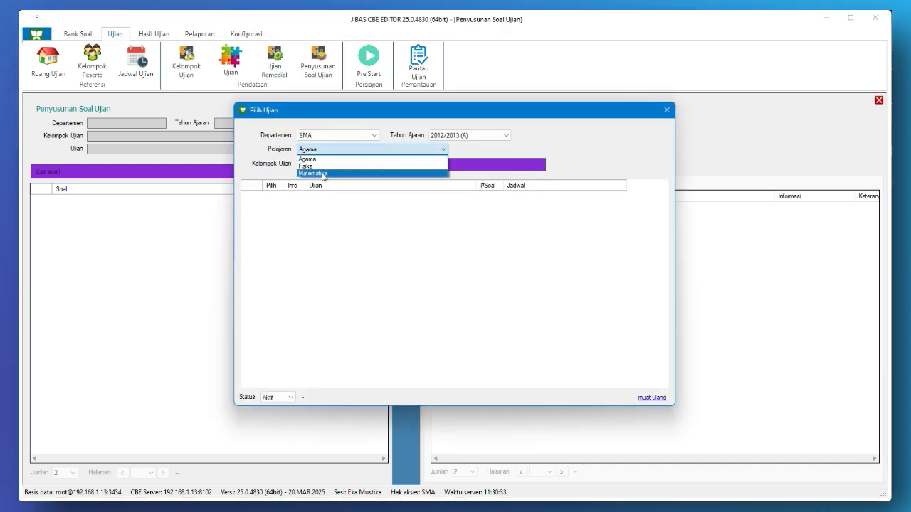
click(323, 174)
click(329, 167)
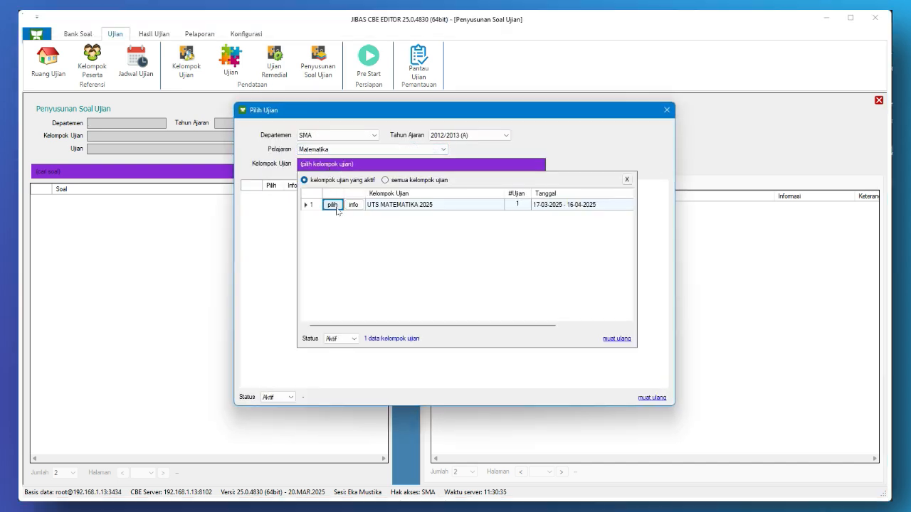
click(333, 205)
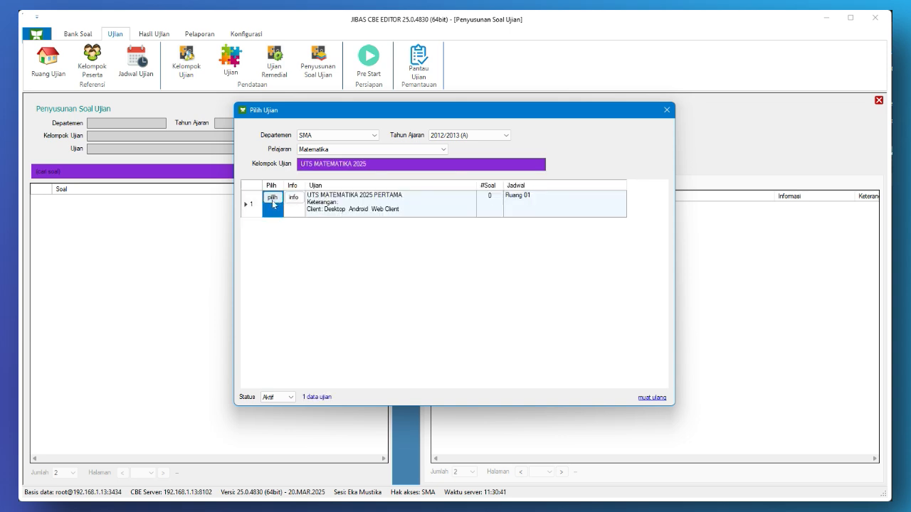
click(274, 204)
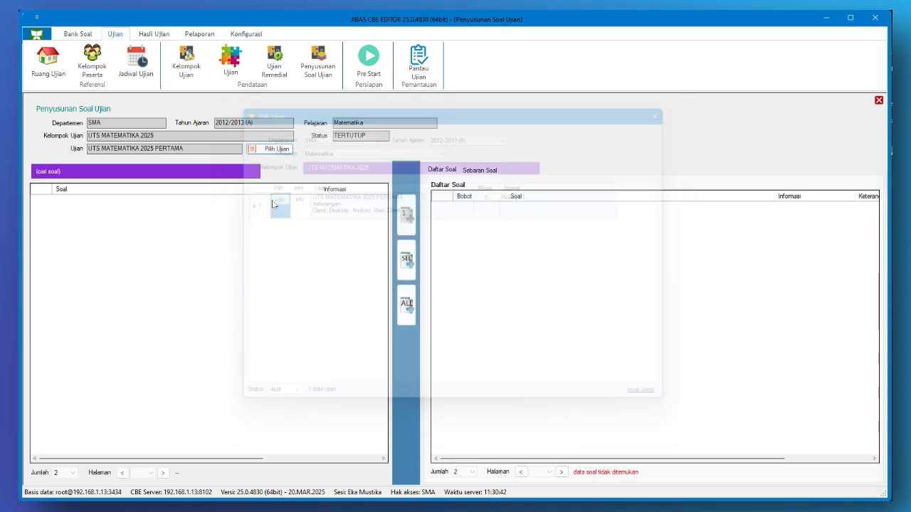
Show all matching bank questions, add them all to the exam, and save the question weights
click(216, 177)
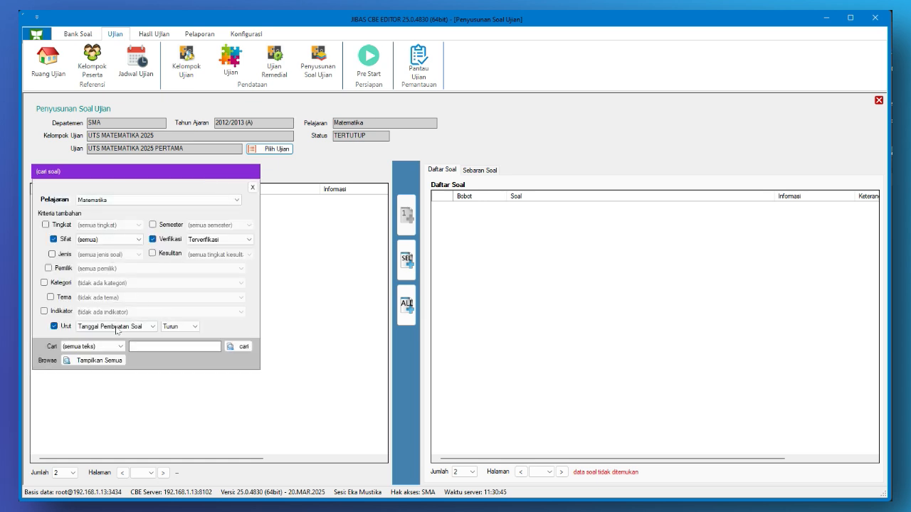
click(113, 360)
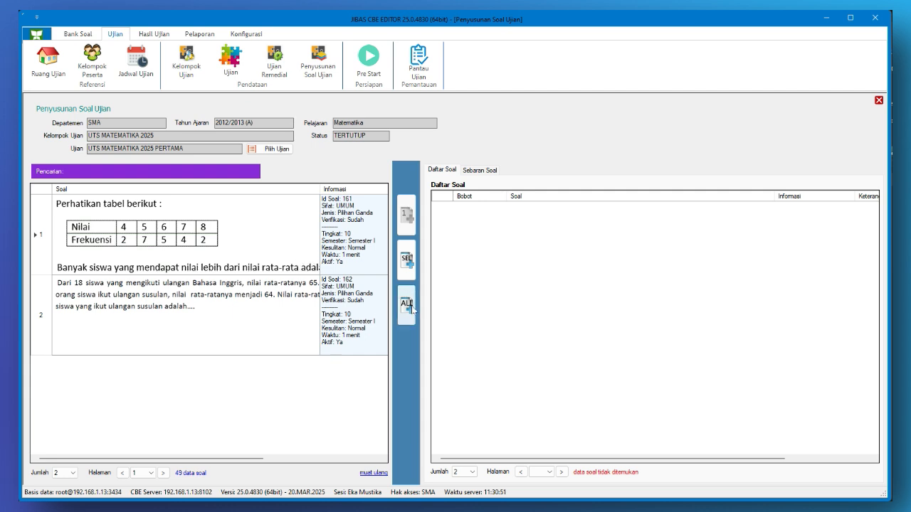
click(412, 308)
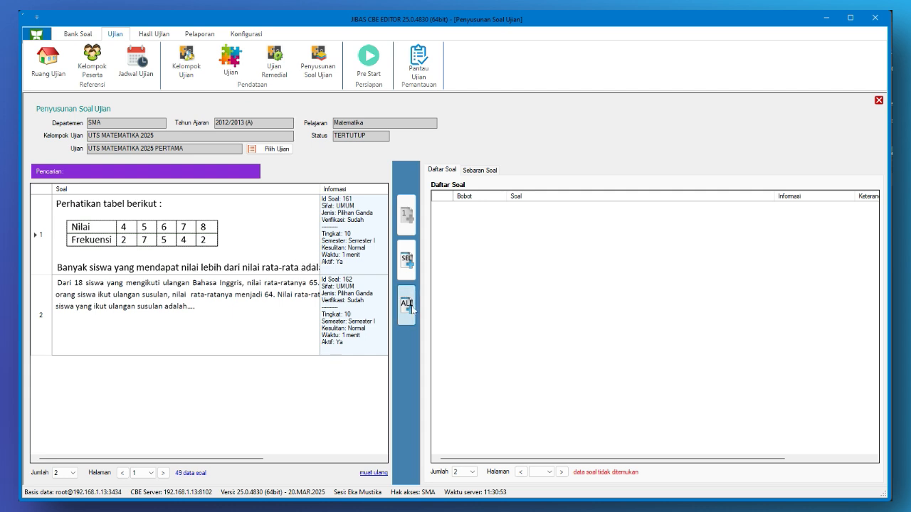
click(412, 308)
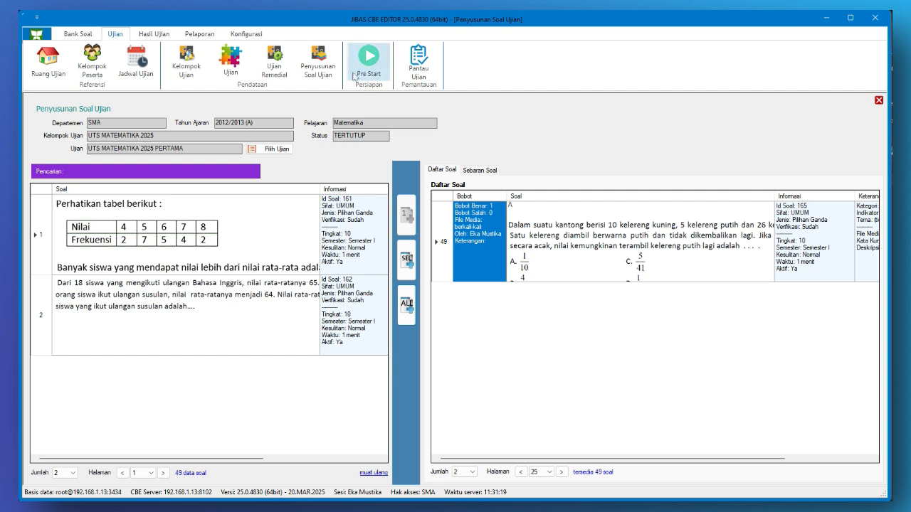
List Matematika exams on the Pre Start page and open pre-start for UTS MATEMATIKA 2025 PERTAMA
click(379, 68)
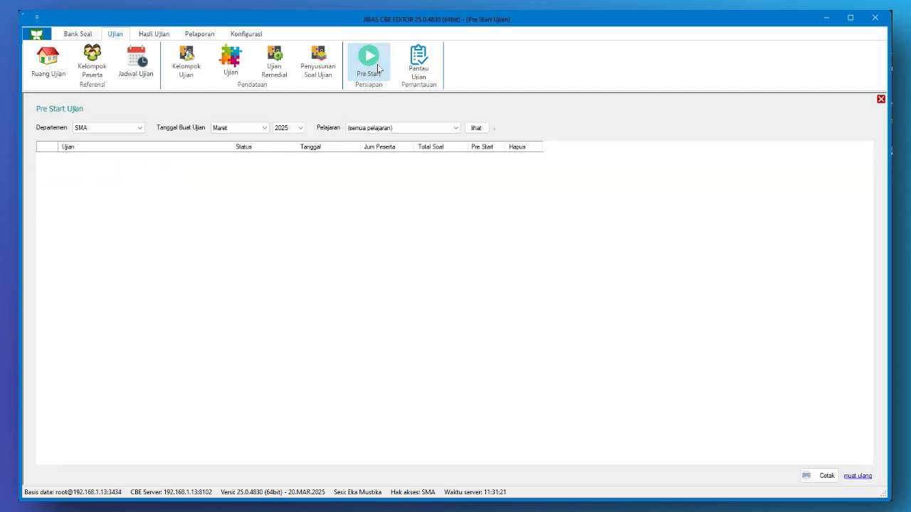
click(395, 130)
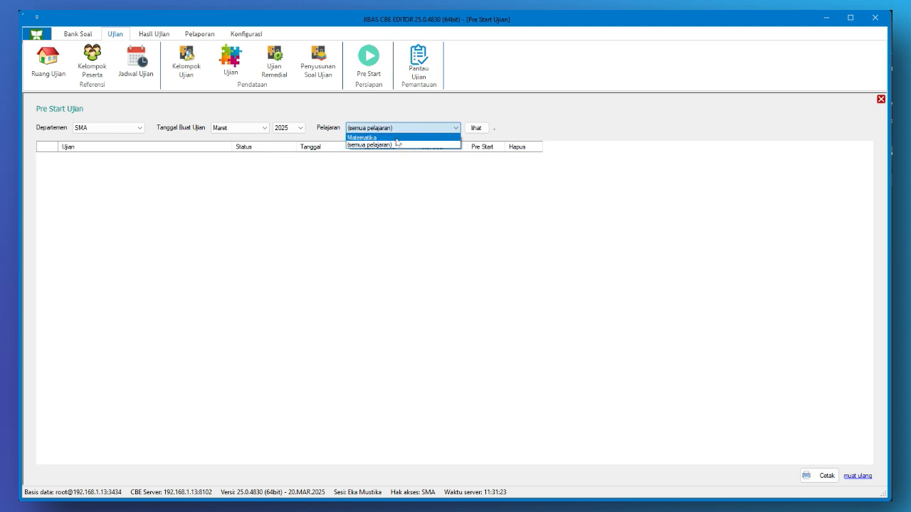
click(400, 144)
click(475, 128)
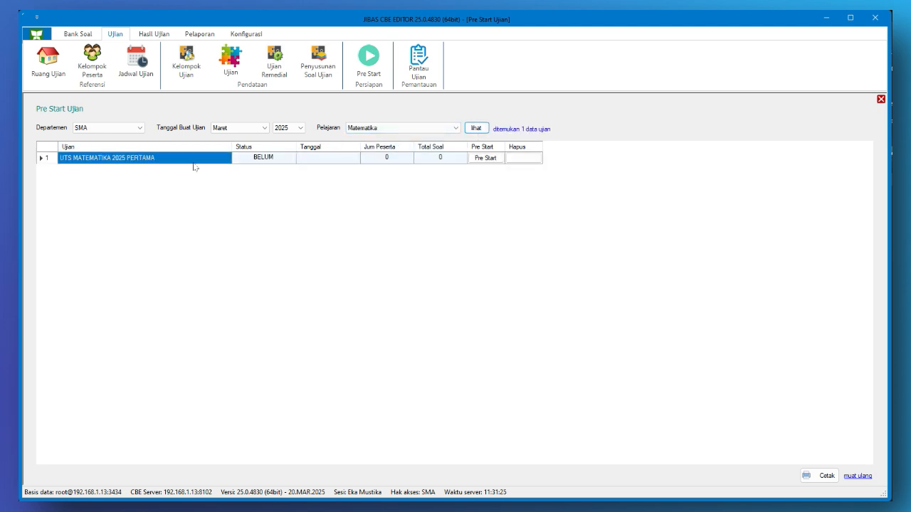
click(84, 161)
click(496, 165)
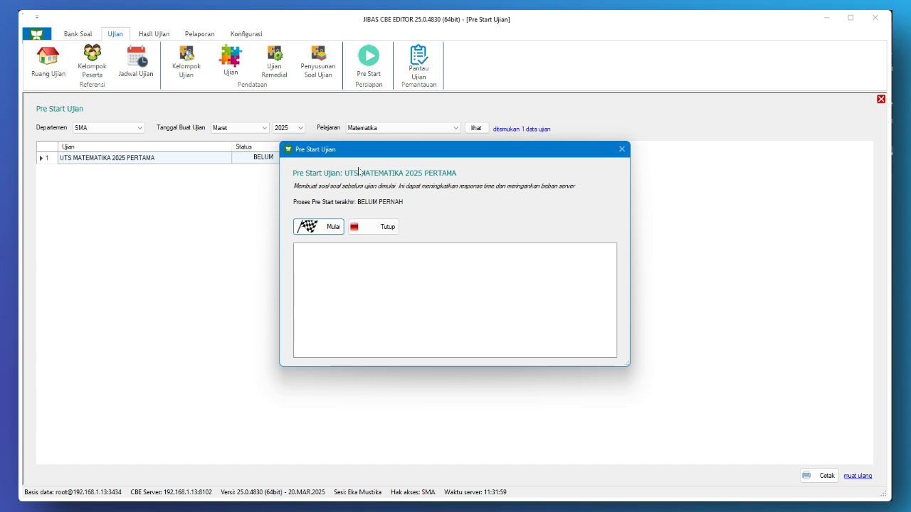
Run and confirm the pre-start, then close the window once the log shows DONE
click(324, 229)
click(447, 302)
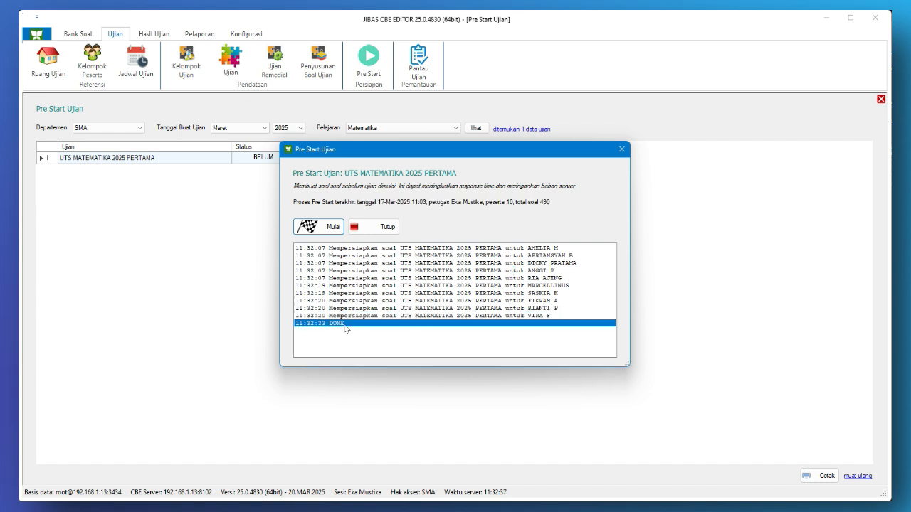
click(388, 228)
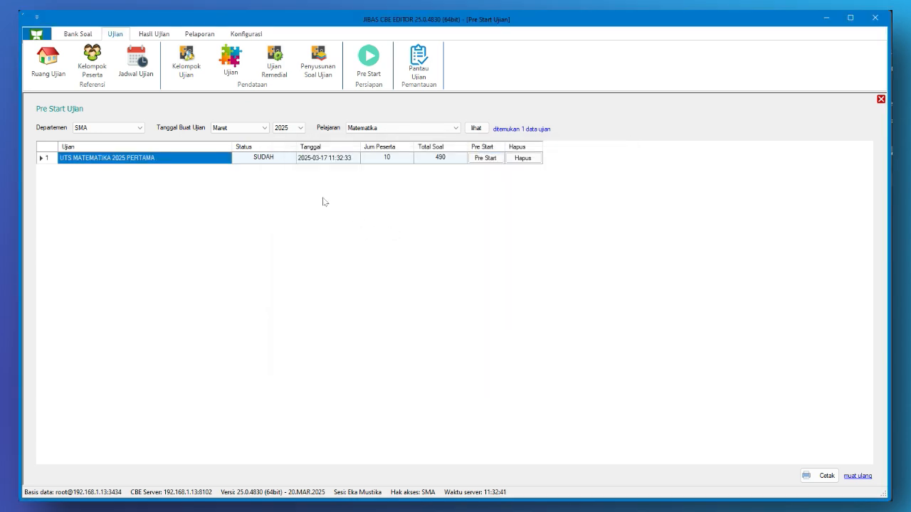